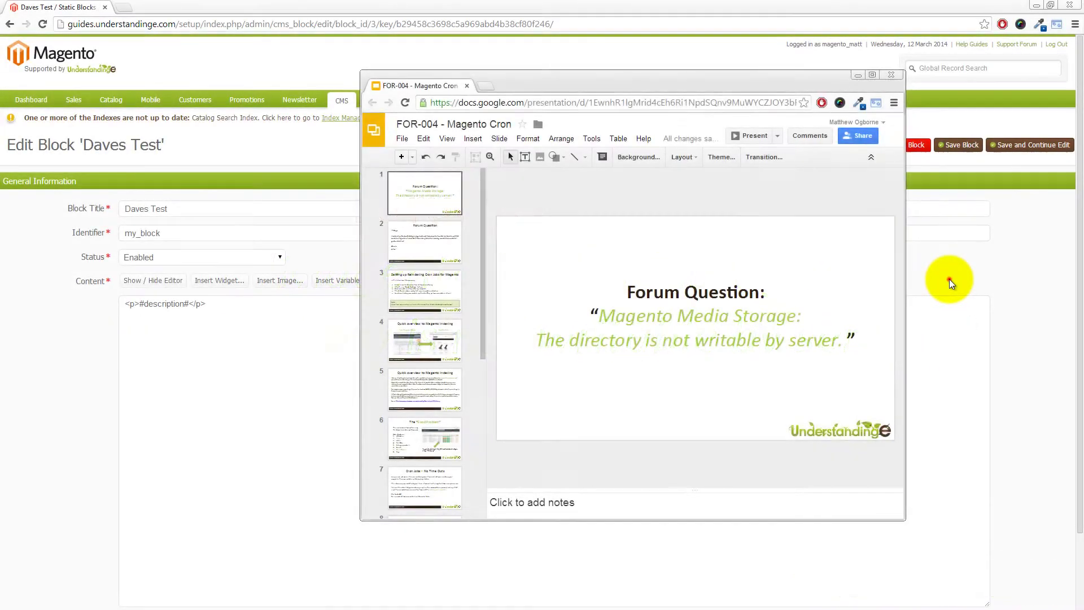
# - Close the slideshow and open the image inserter for the Daves Test block content
pyautogui.click(950, 279)
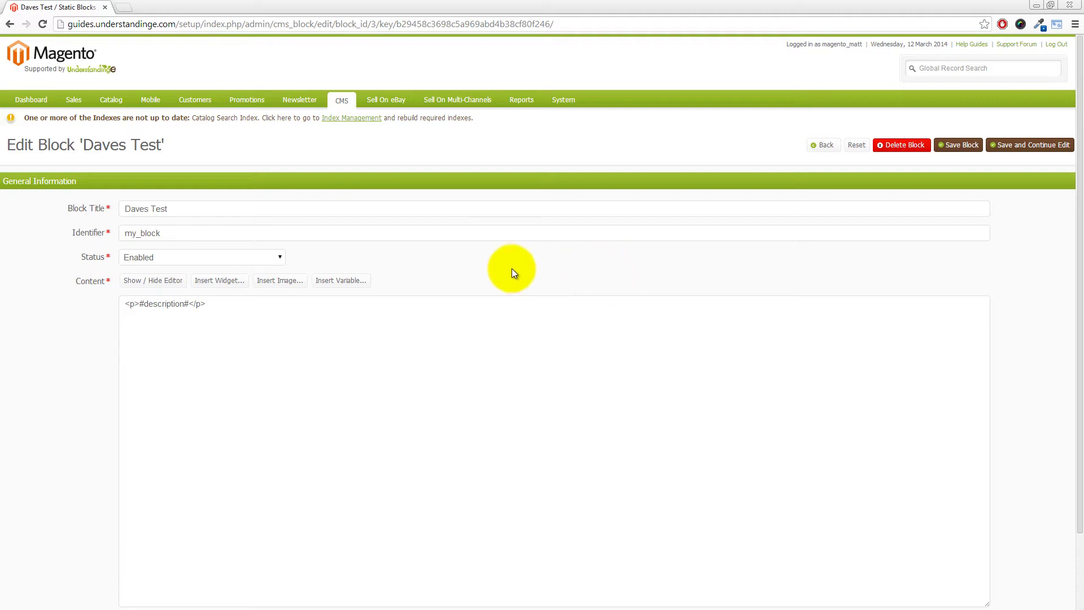
pyautogui.moveTo(346, 104)
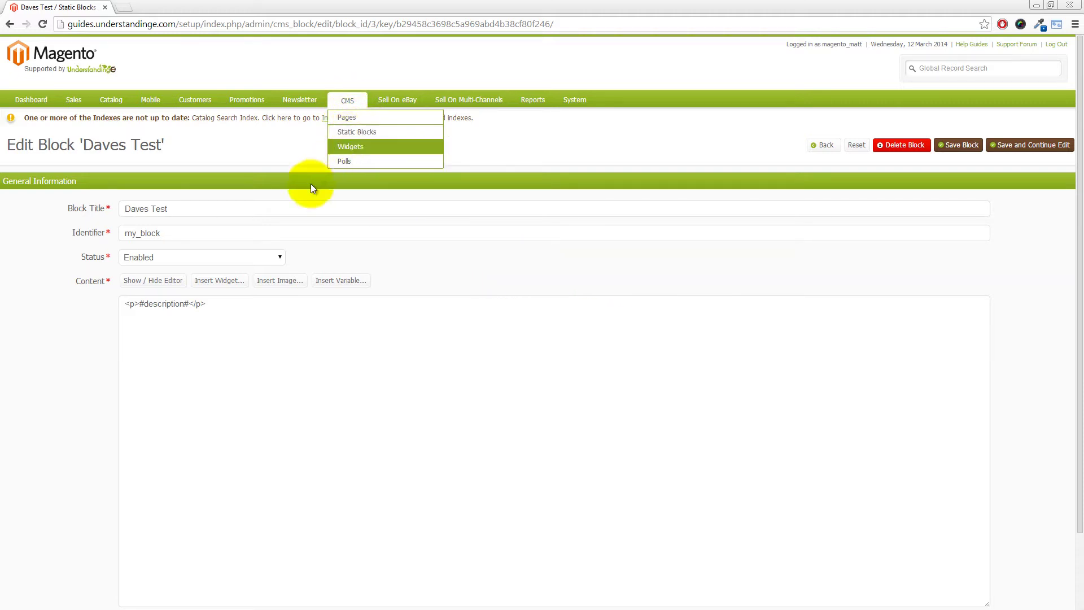
pyautogui.click(273, 284)
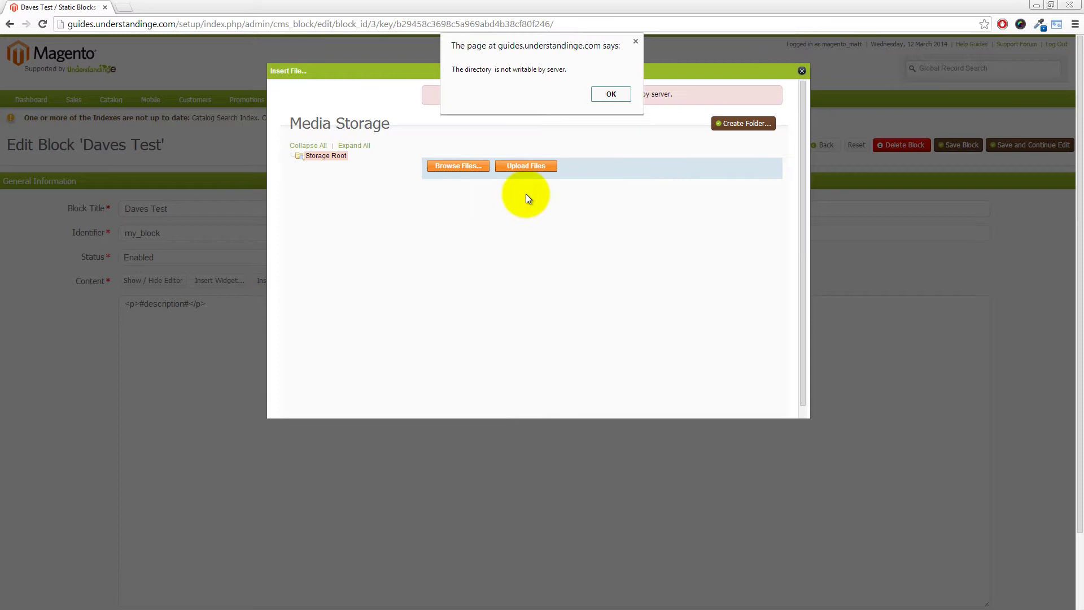
# - Dismiss the 'directory is not writable by server' alert and close the Insert File dialog
pyautogui.moveTo(551, 45); pyautogui.dragTo(649, 146)
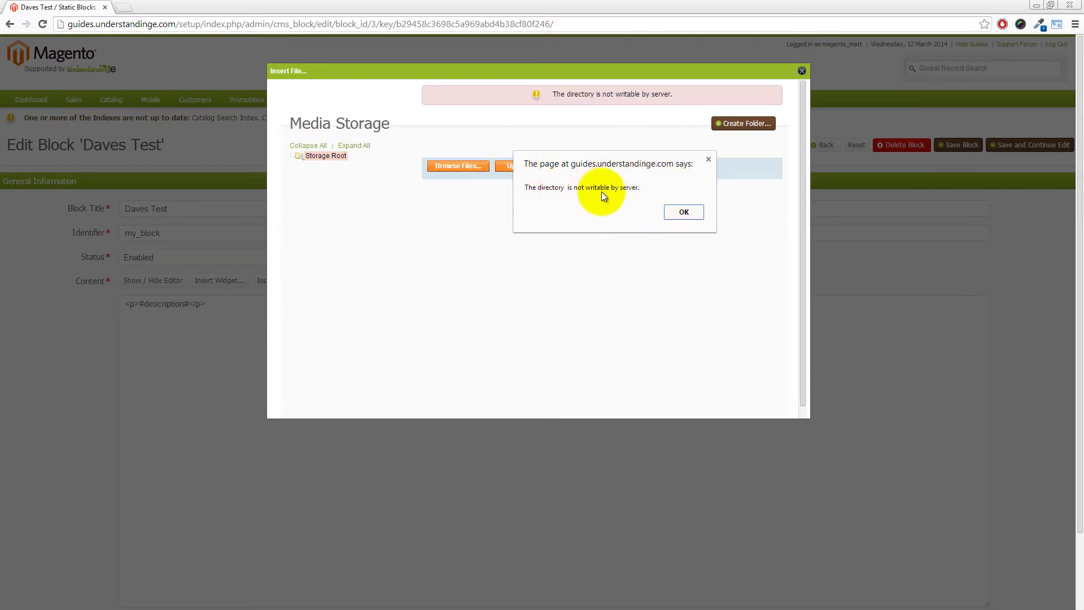
pyautogui.click(684, 212)
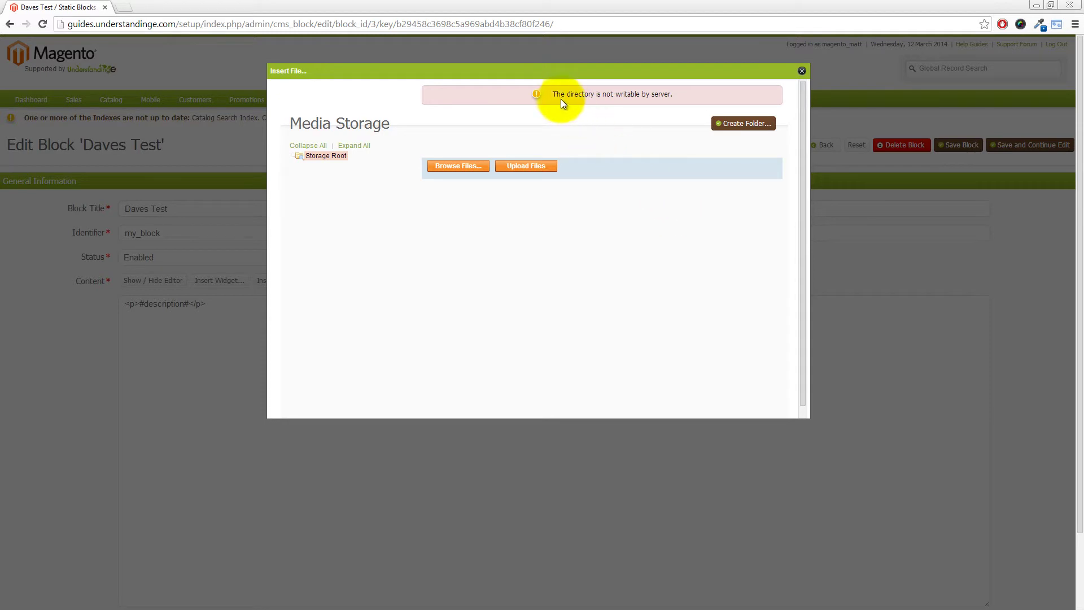
pyautogui.moveTo(555, 94); pyautogui.dragTo(677, 96)
pyautogui.click(676, 96)
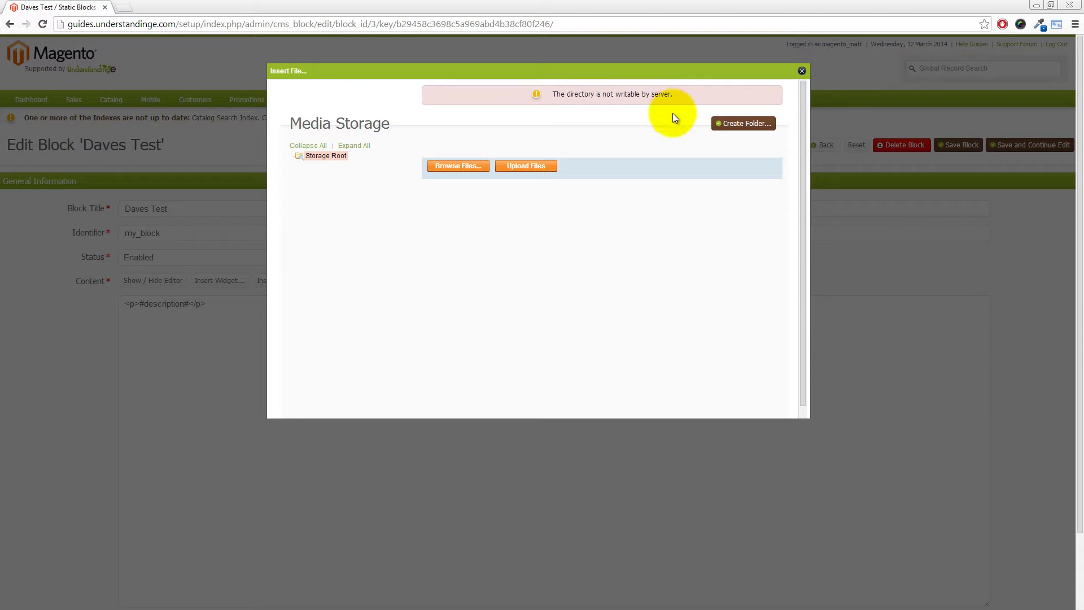
pyautogui.click(802, 71)
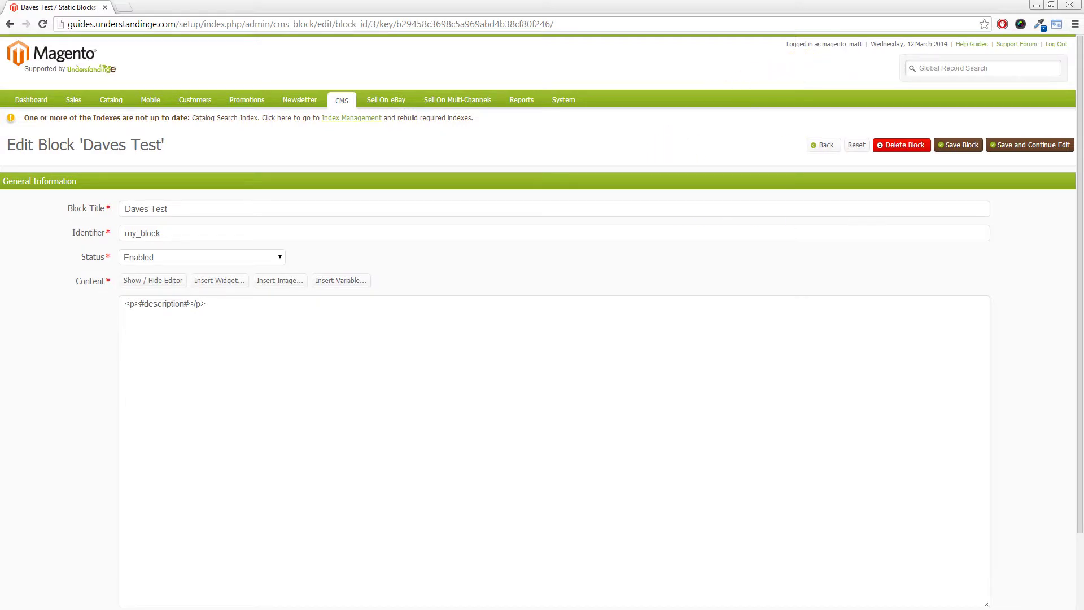
# - In FileZilla, refresh the remote listing and navigate into /public_html/guides/setup/media
pyautogui.hotkey('alt', 'Tab')
pyautogui.rightClick(750, 386)
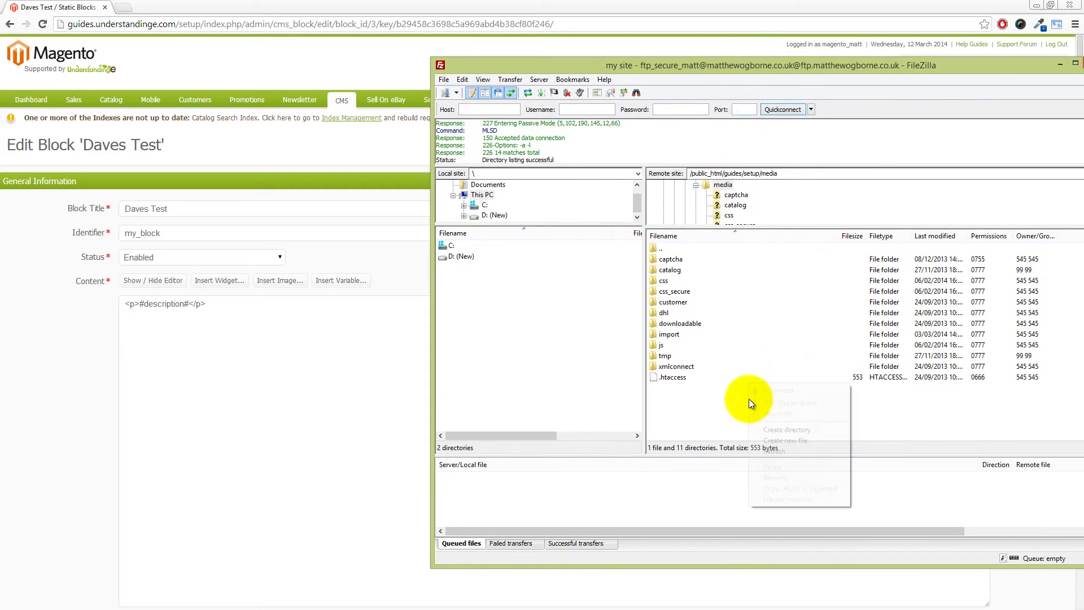
pyautogui.click(770, 451)
pyautogui.doubleClick(660, 250)
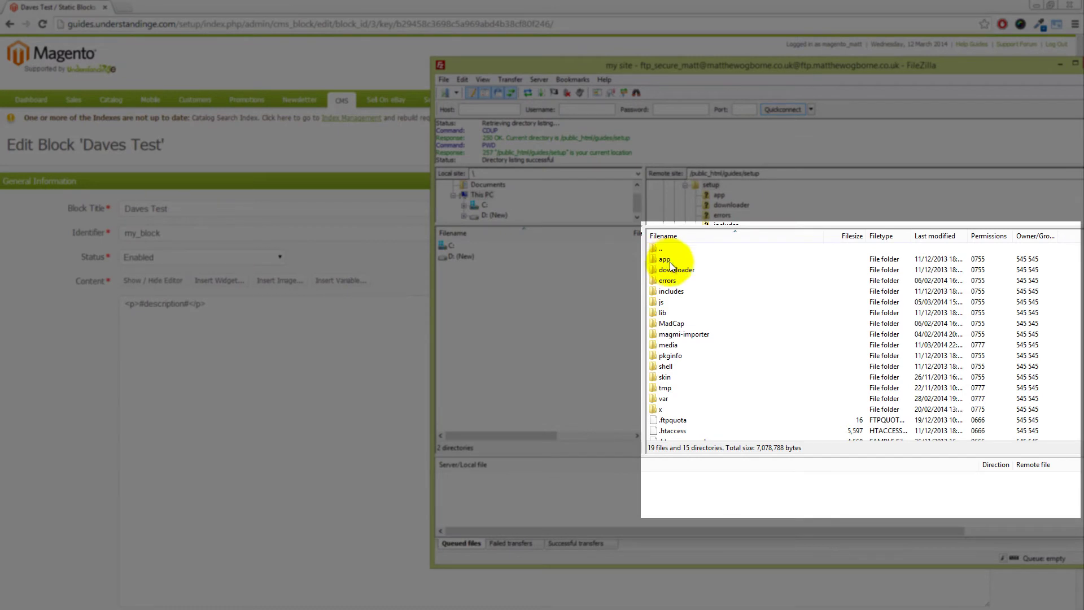
pyautogui.click(662, 260)
pyautogui.click(679, 271)
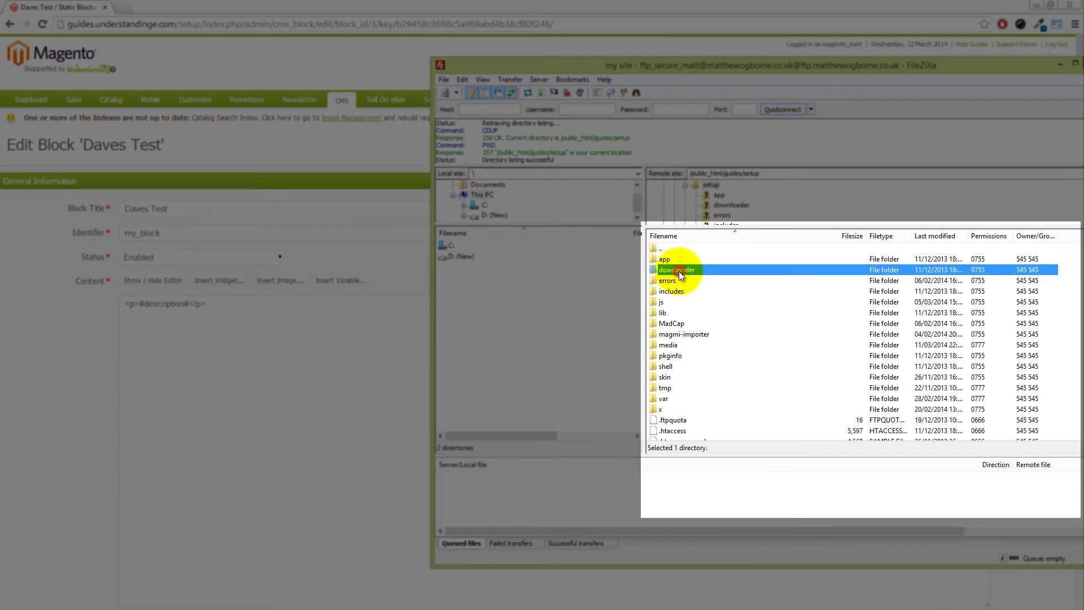
pyautogui.doubleClick(669, 346)
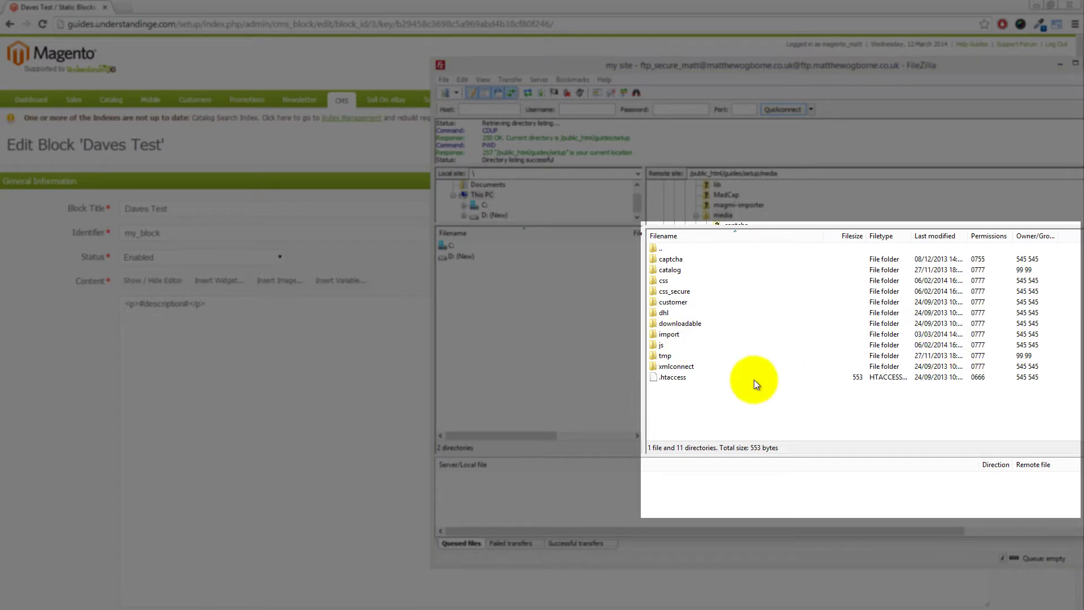
# - Start a new remote directory in media, setting its path to /public_html/guides/setup/media/wysiwyg
pyautogui.rightClick(699, 394)
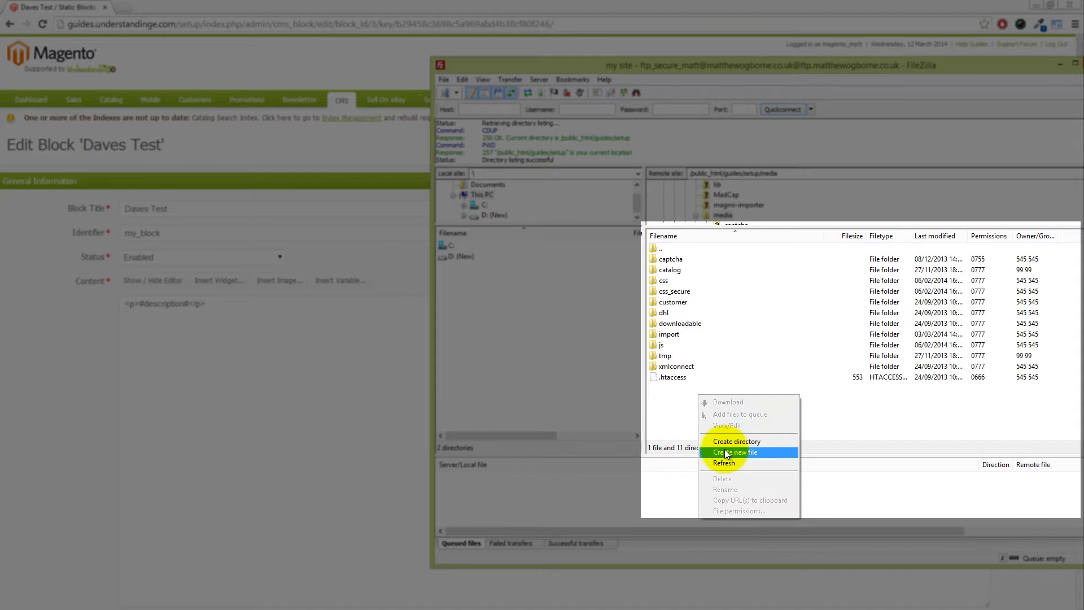
pyautogui.click(684, 412)
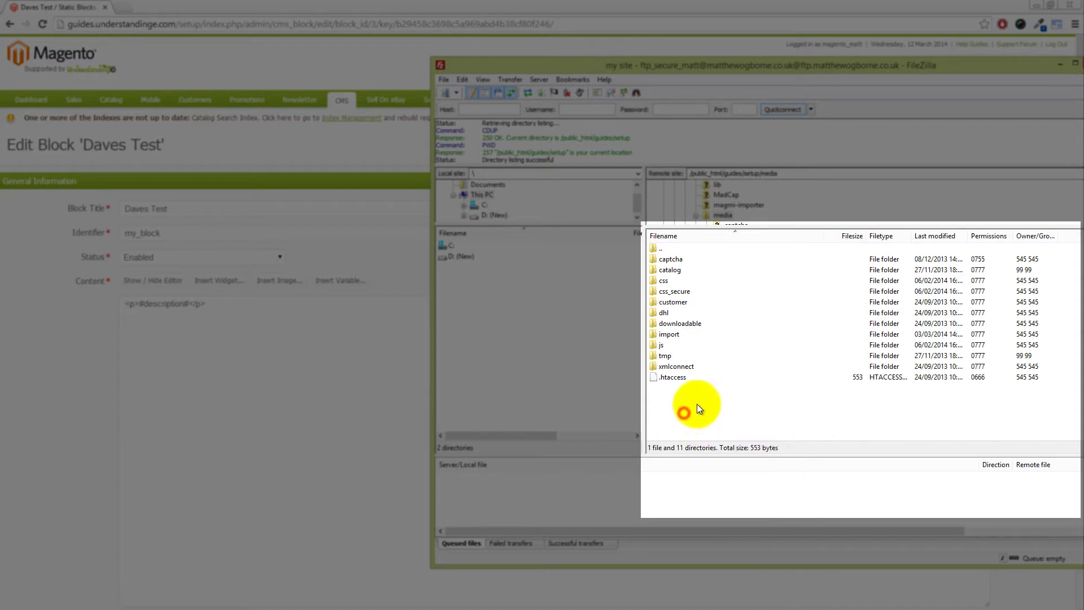
pyautogui.rightClick(739, 402)
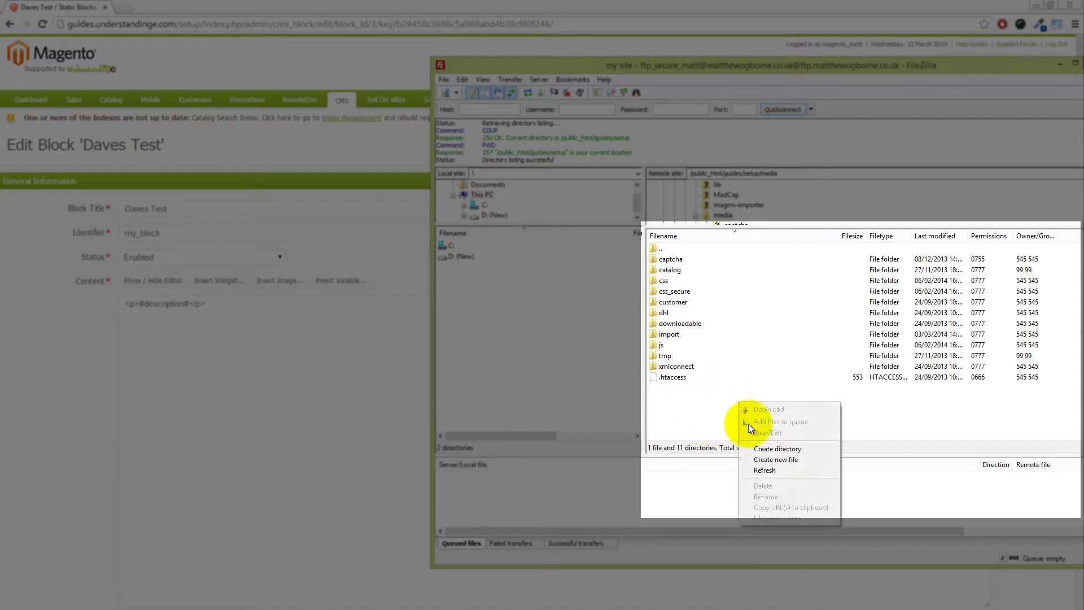
pyautogui.click(767, 455)
pyautogui.click(879, 337)
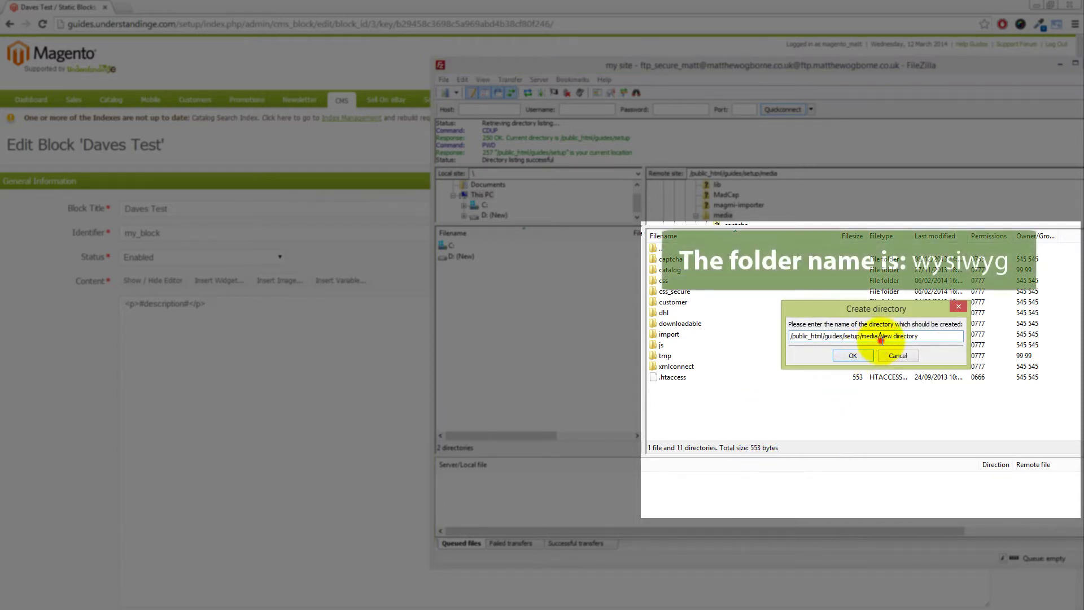
pyautogui.moveTo(881, 338); pyautogui.dragTo(949, 336)
pyautogui.write('wysiwyg')
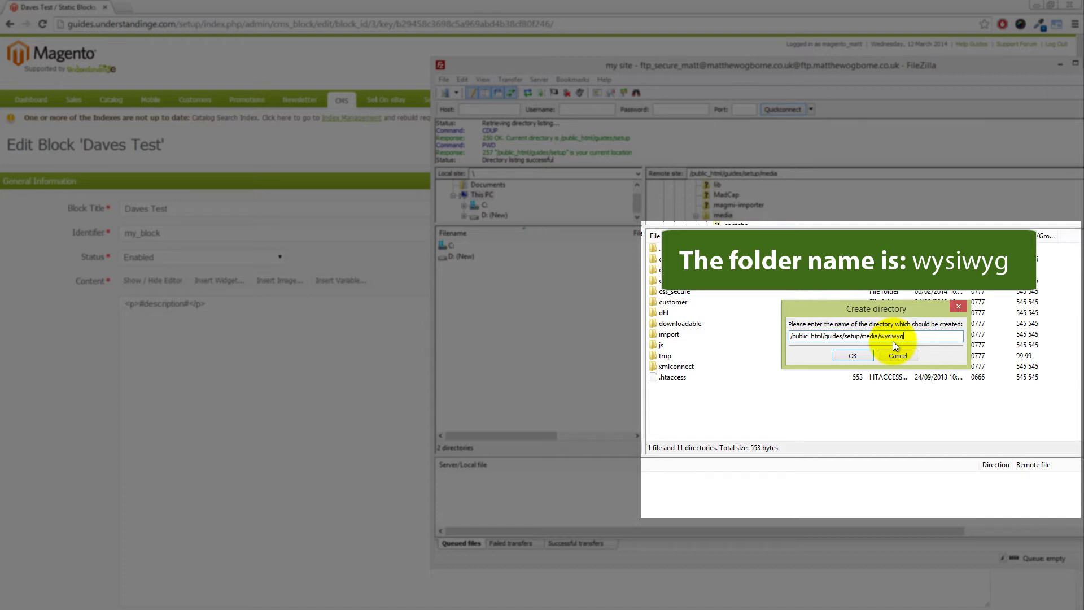
# - Create the wysiwyg folder and set its numeric file permissions to 777
pyautogui.click(854, 356)
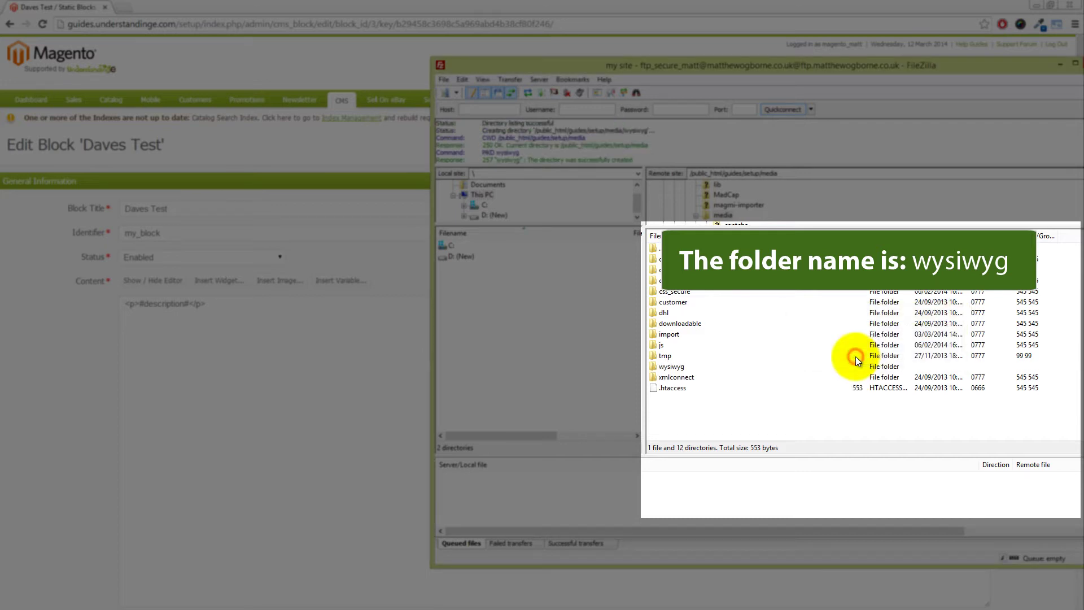
pyautogui.rightClick(676, 368)
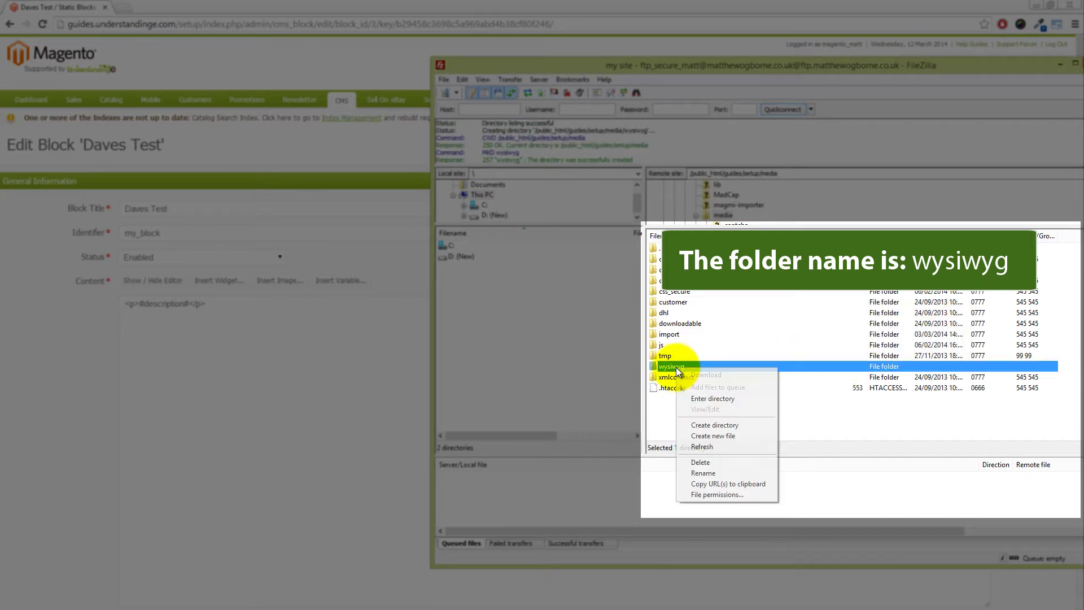
pyautogui.click(713, 495)
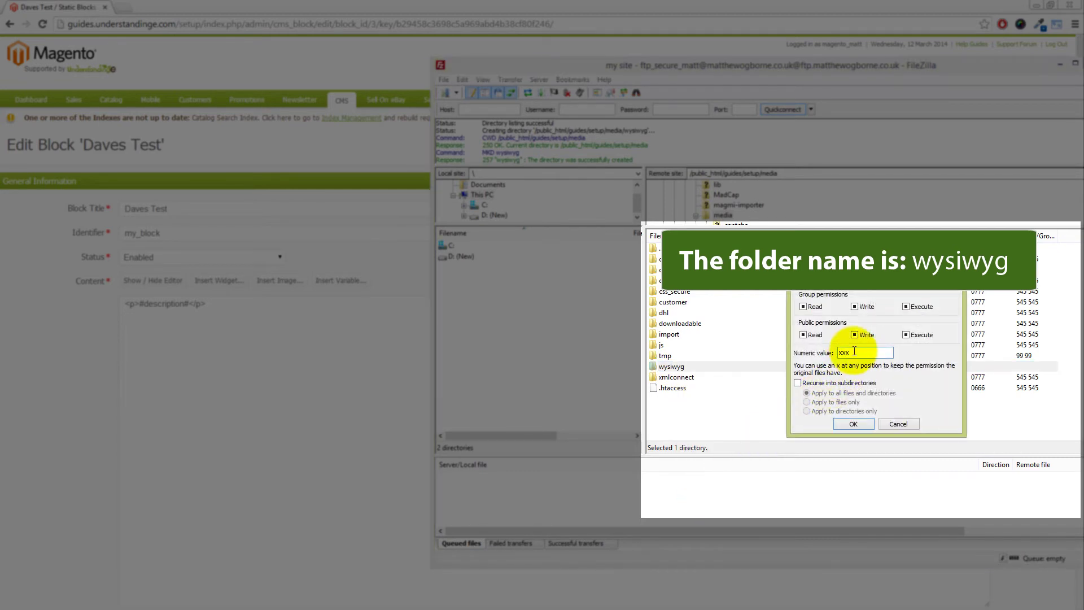
pyautogui.moveTo(854, 351); pyautogui.dragTo(829, 352)
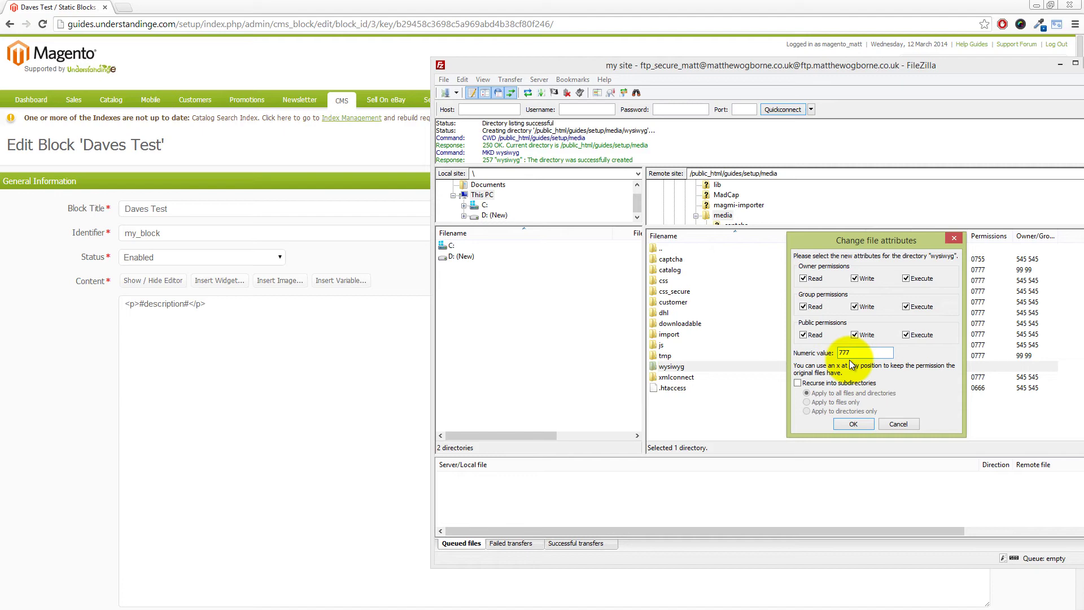
pyautogui.click(852, 426)
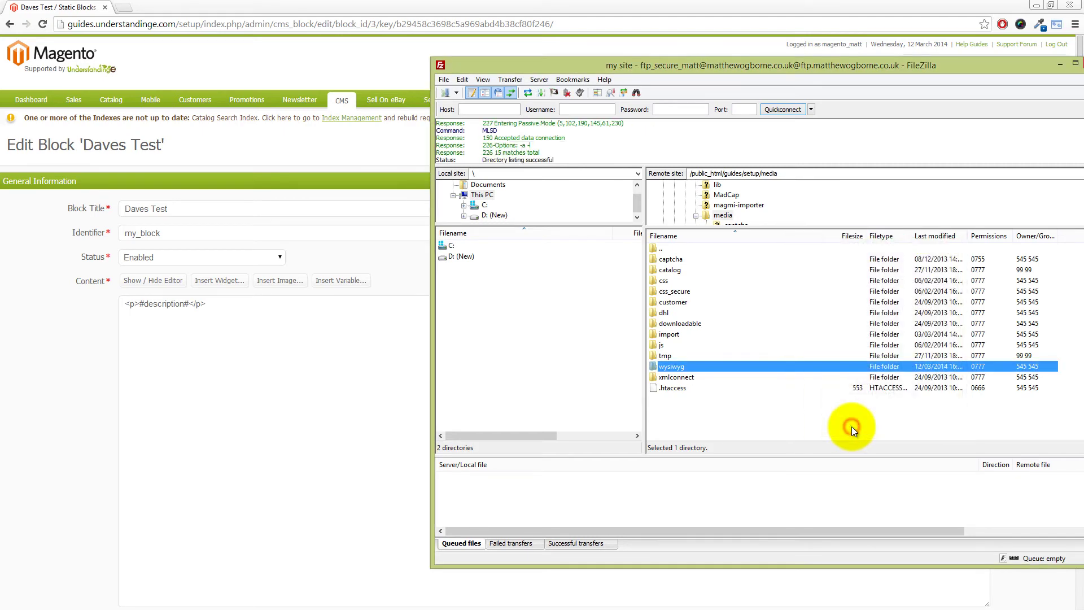
# - Log out and back into Magento Admin, then open the Daves Test block from CMS > Static Blocks
pyautogui.click(395, 196)
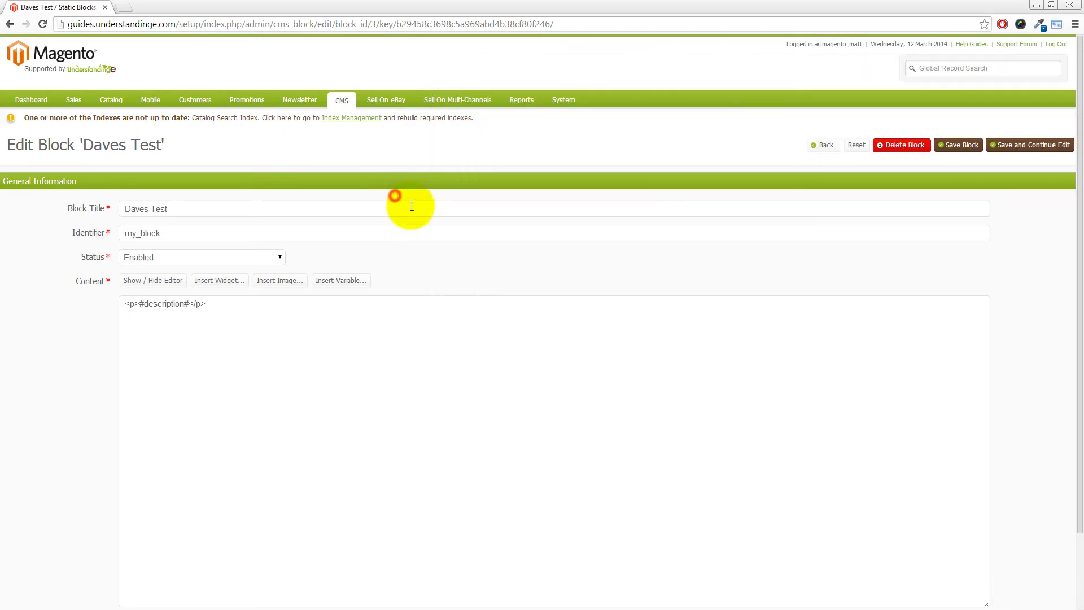
pyautogui.click(1056, 44)
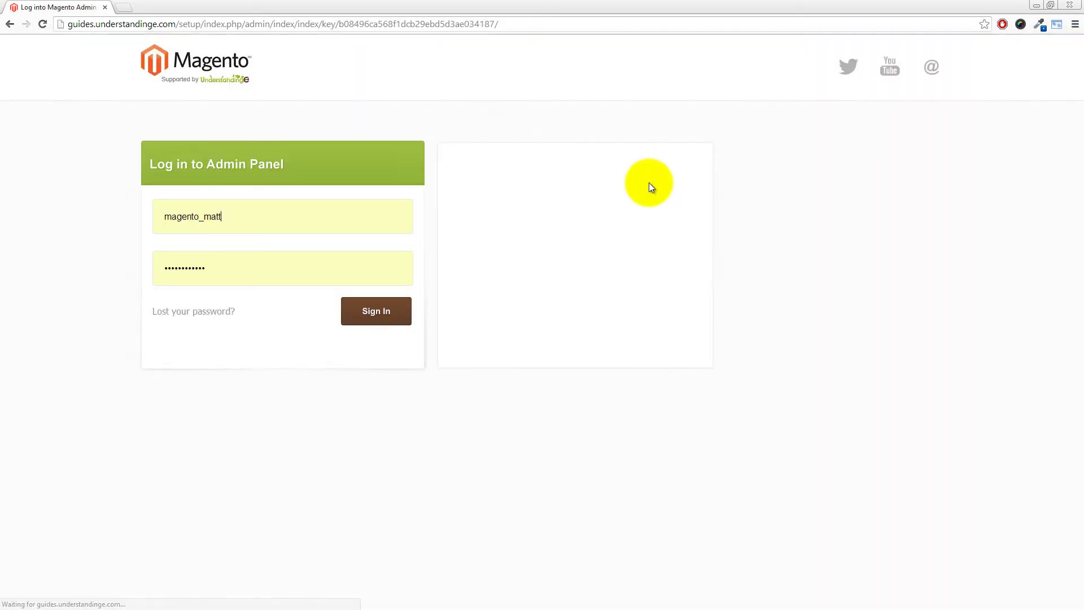
pyautogui.click(387, 310)
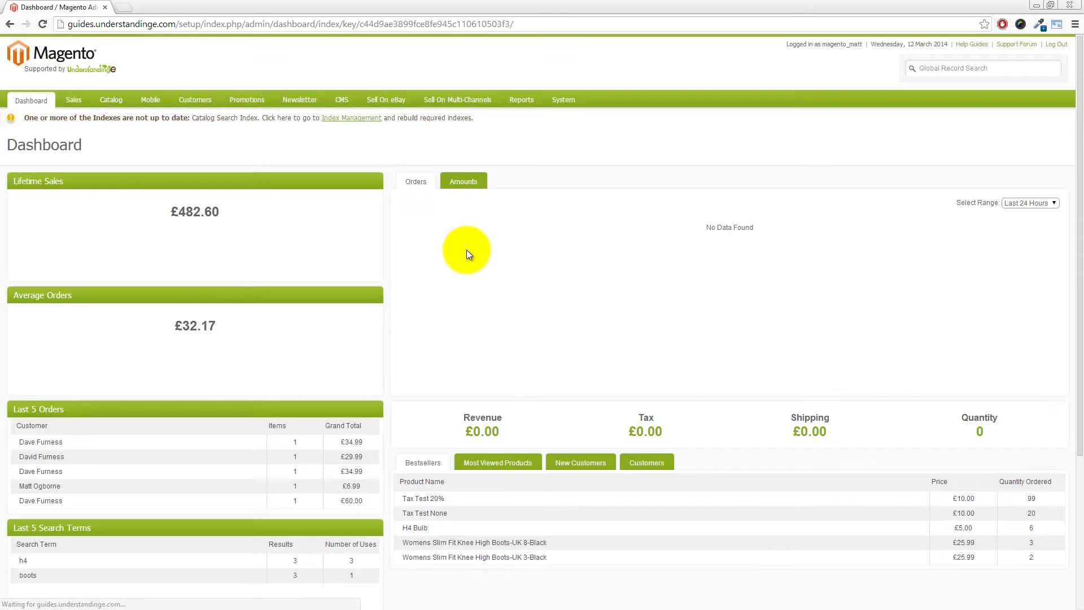
pyautogui.moveTo(348, 106)
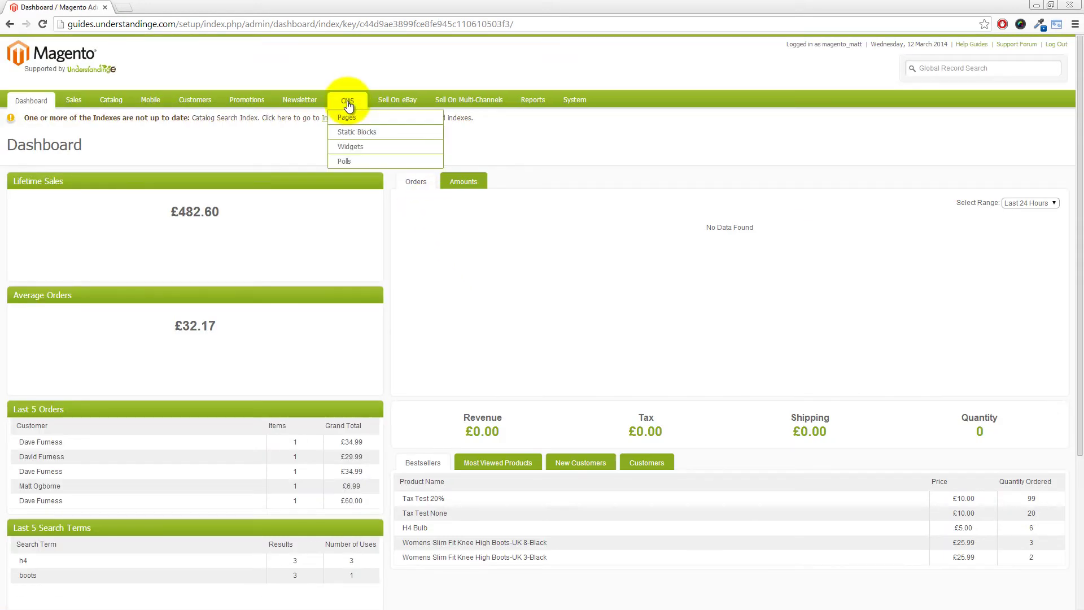
pyautogui.click(350, 133)
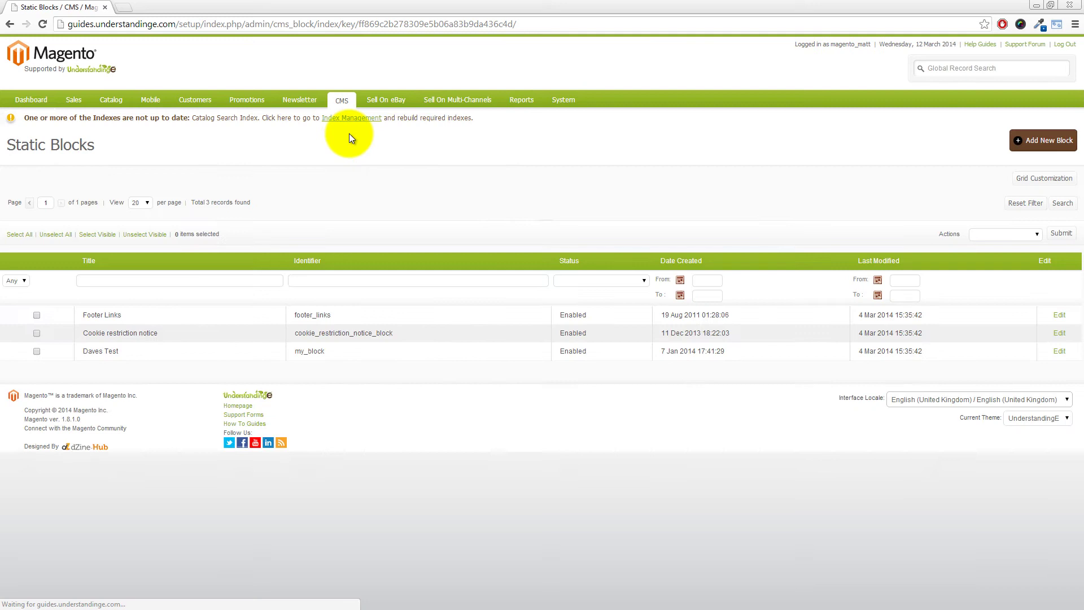
pyautogui.click(318, 351)
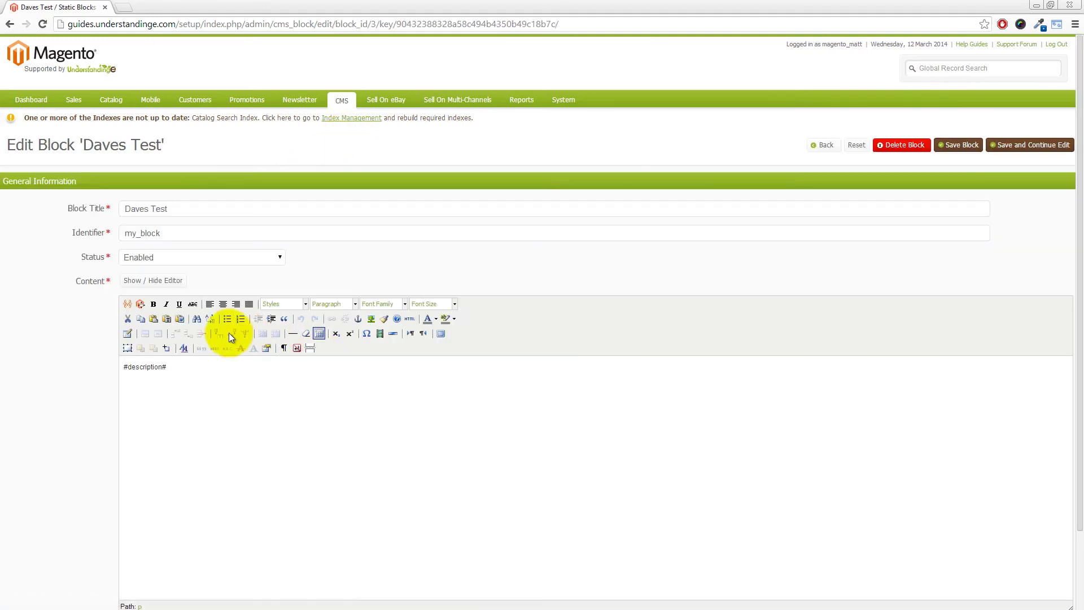
# - Upload Untitled-2.png (541x242 px) into the Media Storage root through Insert Image
pyautogui.click(162, 280)
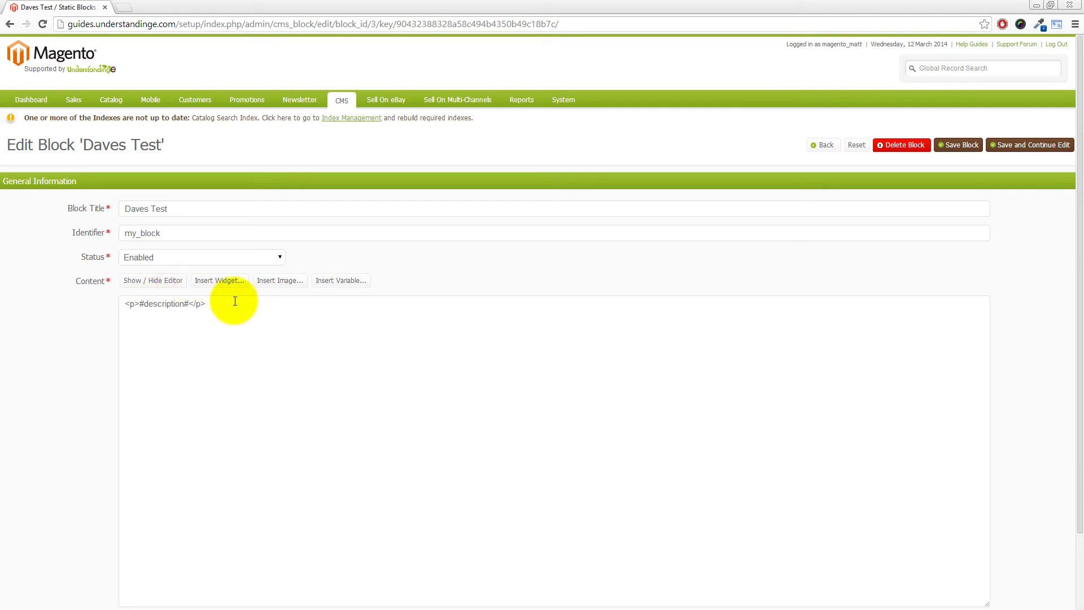
pyautogui.click(279, 284)
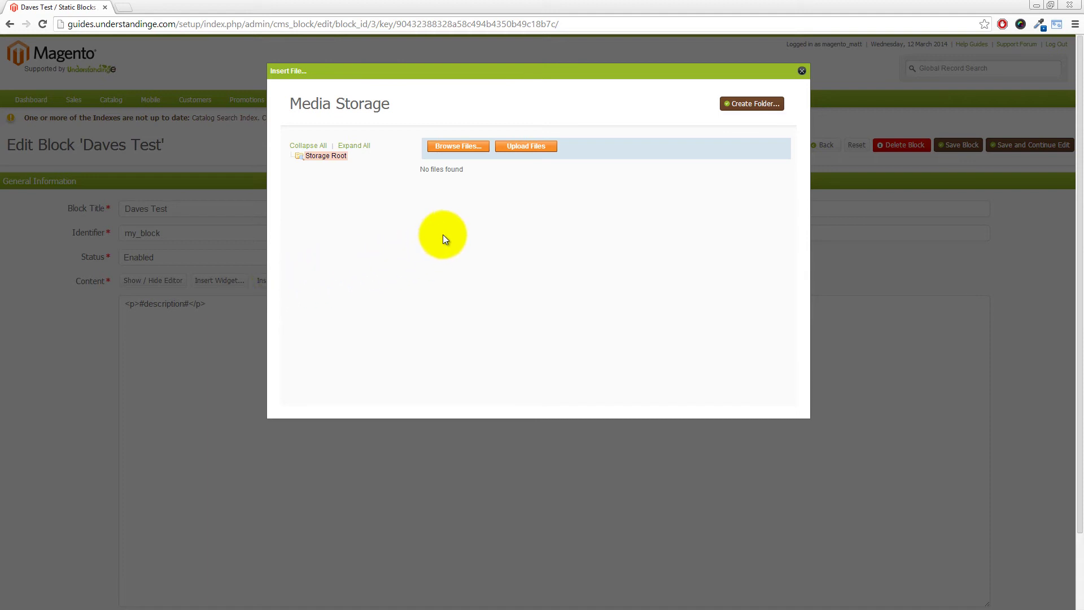
pyautogui.click(457, 147)
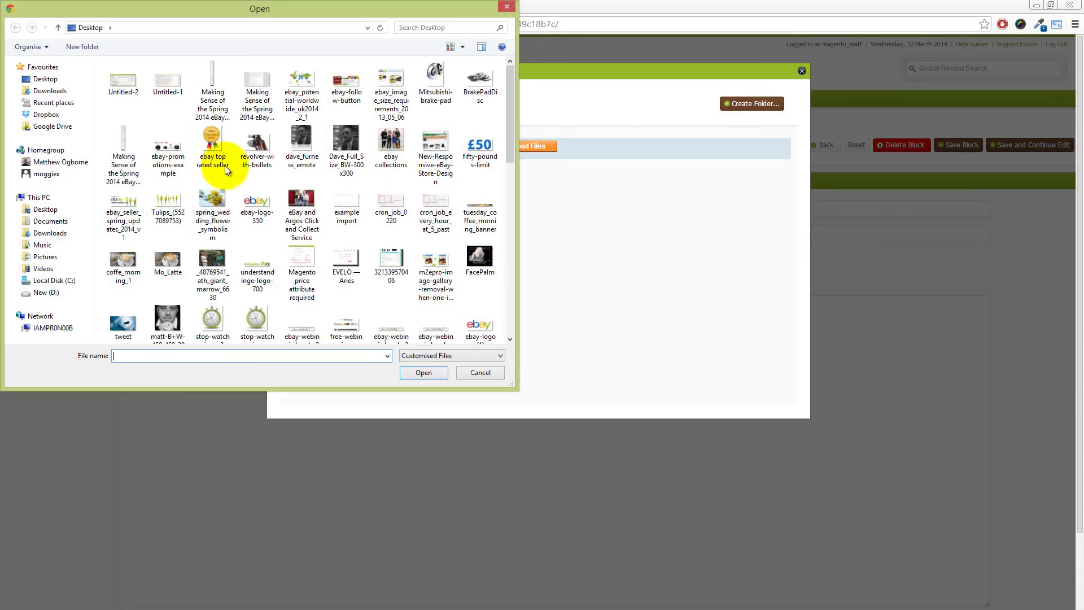
pyautogui.click(124, 91)
pyautogui.click(419, 368)
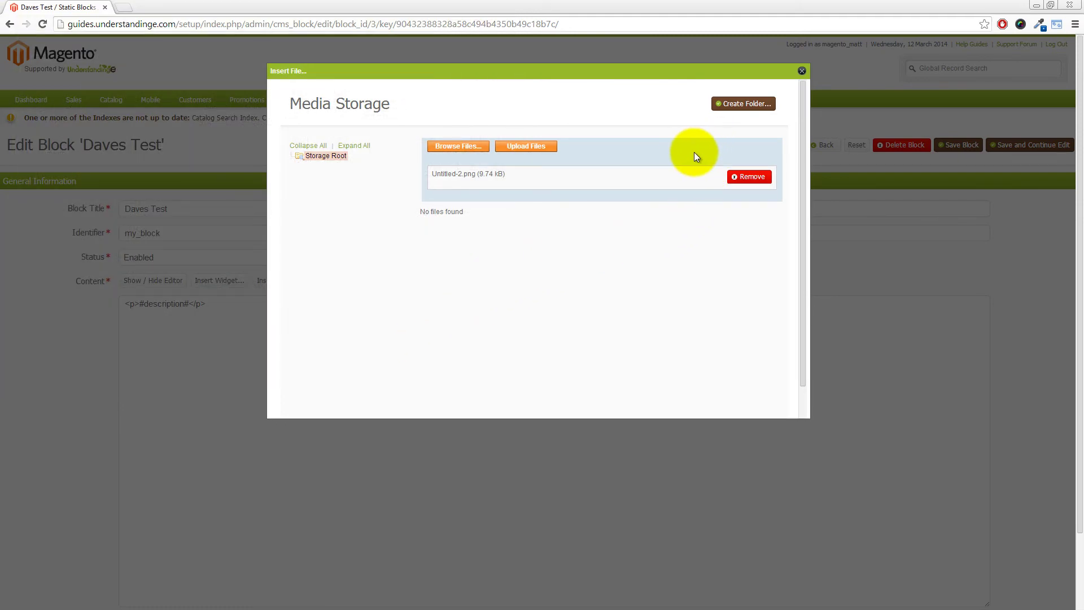
pyautogui.click(533, 146)
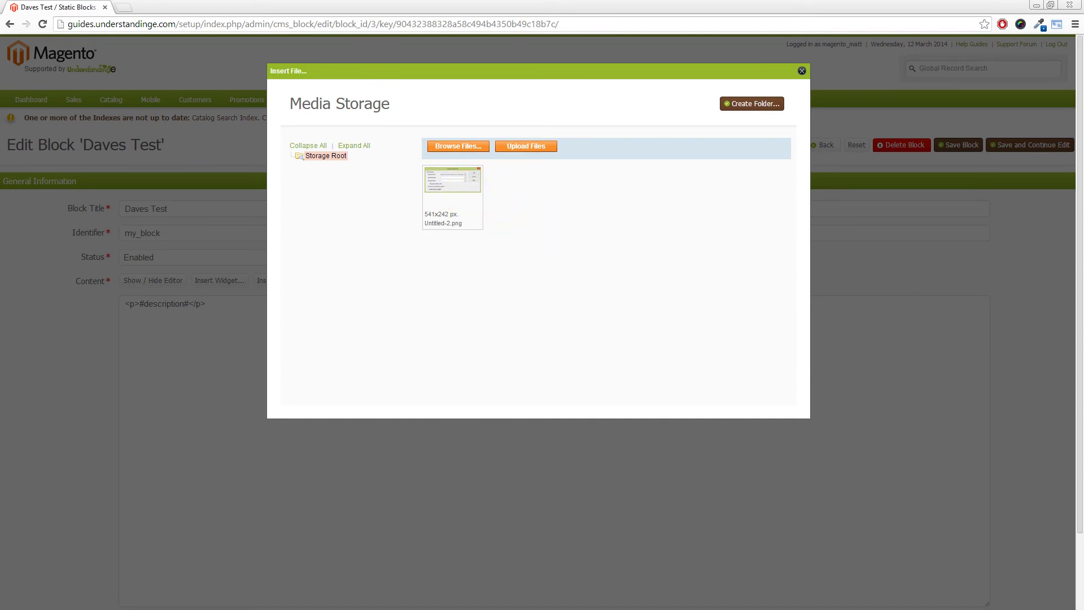
pyautogui.hotkey('alt', 'Tab')
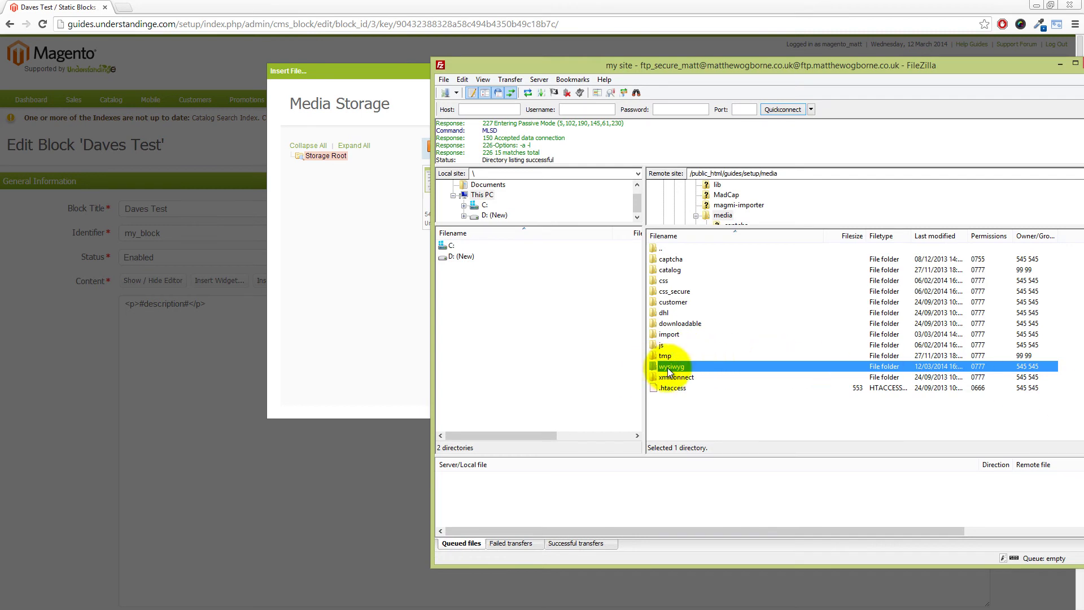